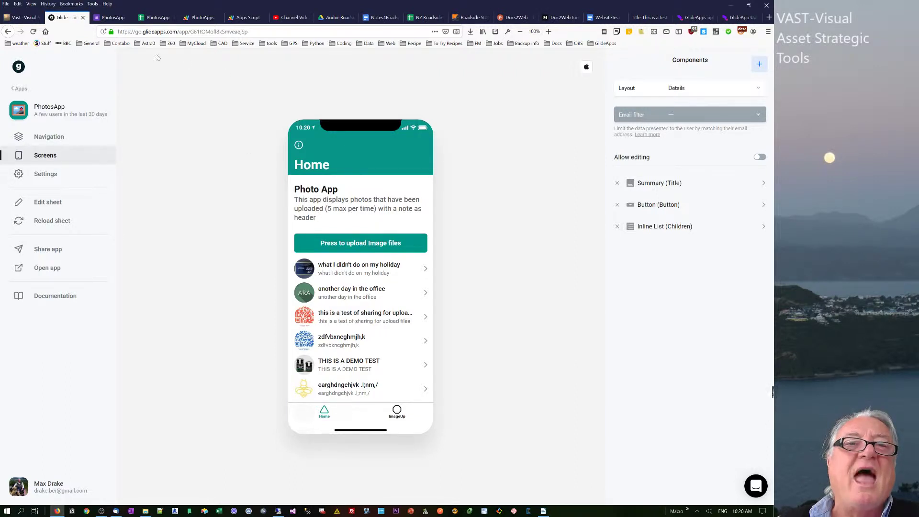
Step: Switch from the Glide editor to the PhotosApp form with its story field and photo upload
left_click(111, 17)
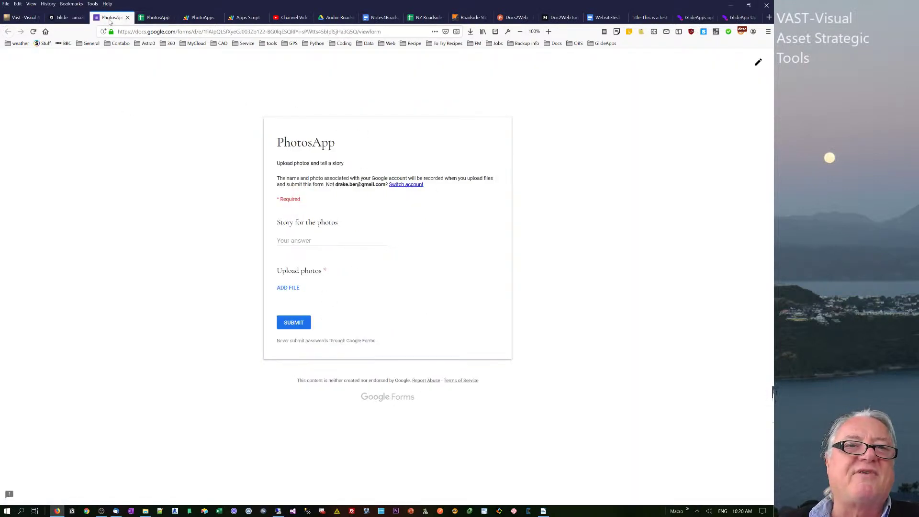
Step: On the Photos sheet, inspect D2's combined links and the LEFT and MID formulas in F2 and G2
left_click(78, 18)
left_click(154, 17)
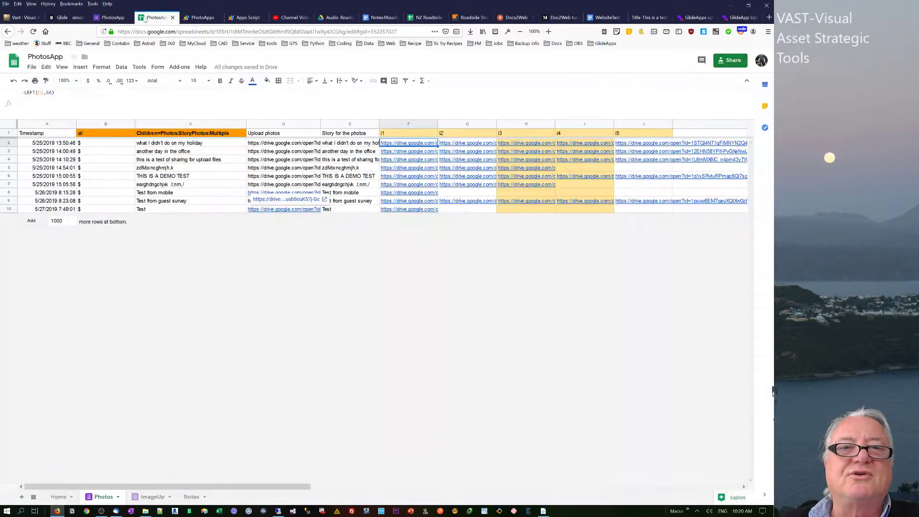
left_click(296, 145)
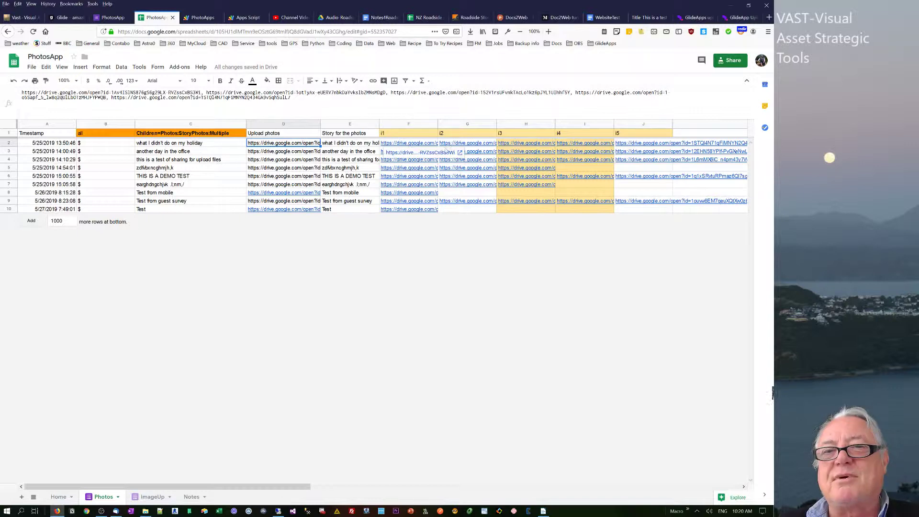
left_click(414, 142)
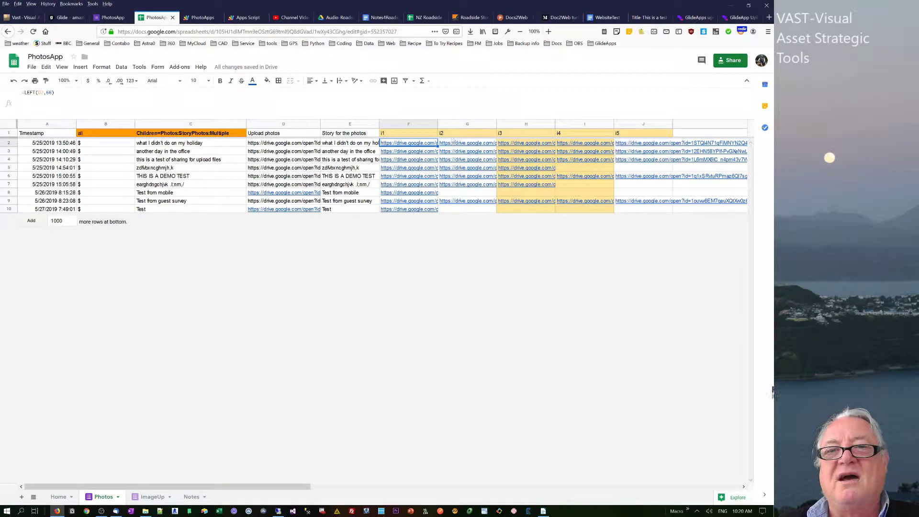
left_click(467, 145)
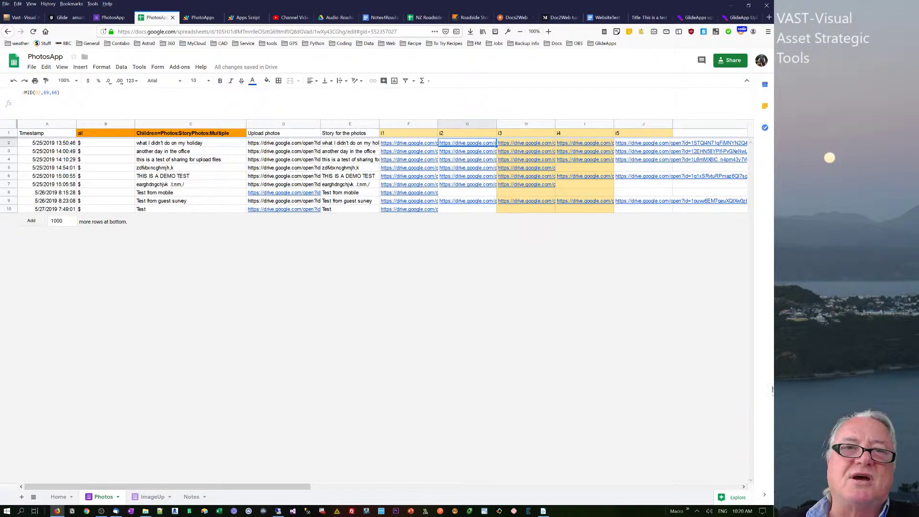
left_click(201, 17)
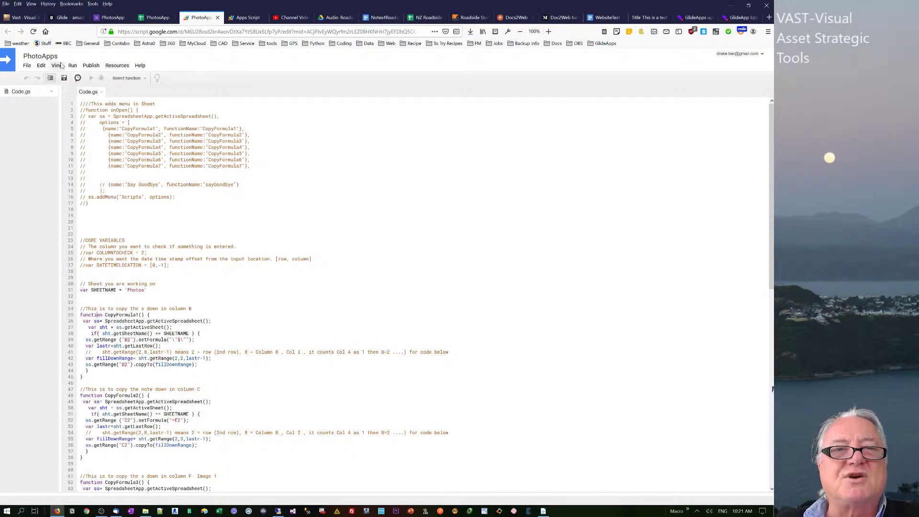
Step: Review the PhotoApps triggers list, comparing it with the spreadsheet and the Code.gs script
left_click(77, 78)
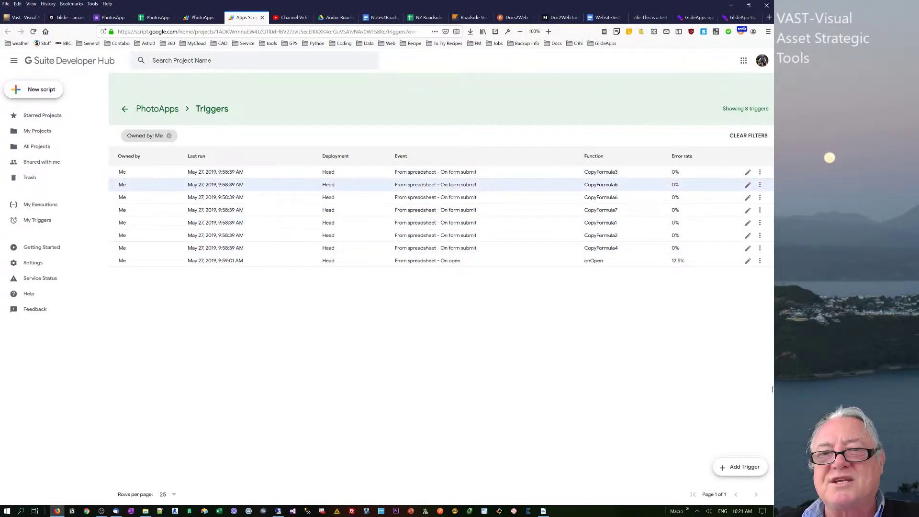
left_click(158, 18)
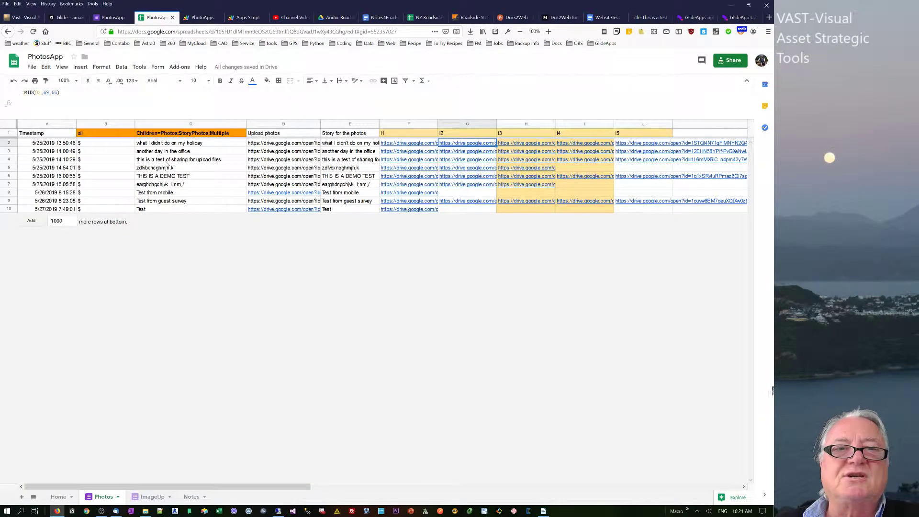
left_click(235, 21)
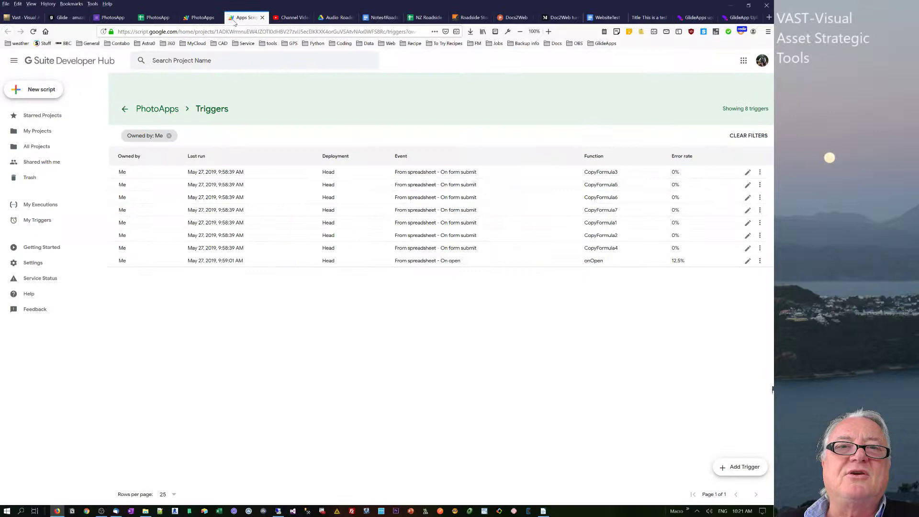
left_click(202, 18)
left_click(246, 19)
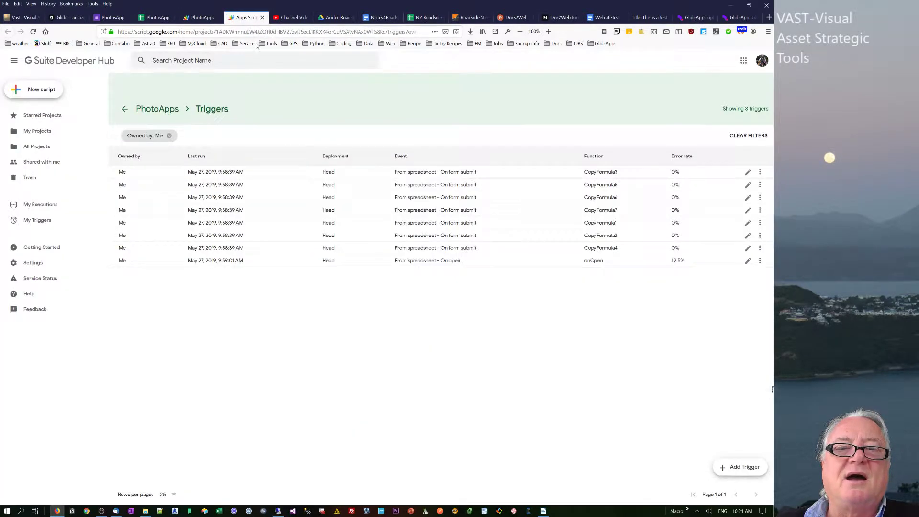
left_click(154, 19)
Step: Read the Glide Spectrum threads, including the Part 3 reply recommending =ARRAYFORMULA(LEFT(D2:D,66))
left_click(692, 18)
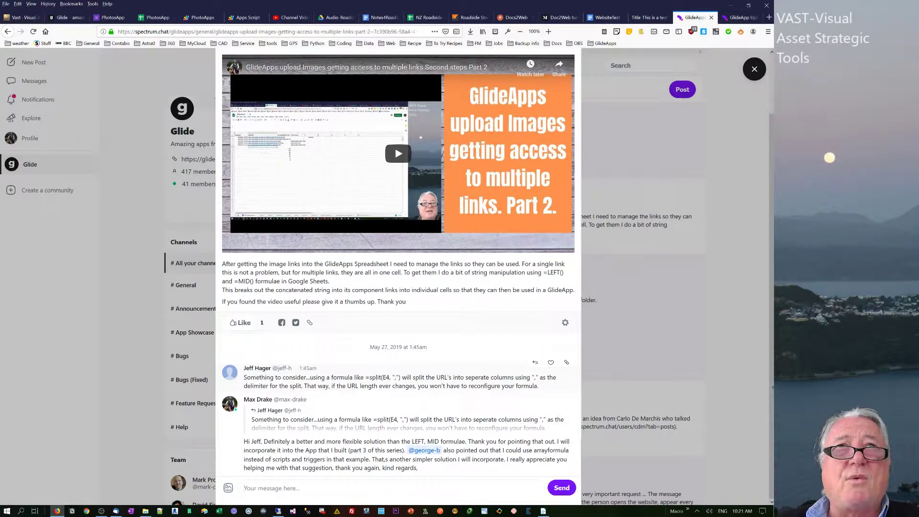
left_click(736, 20)
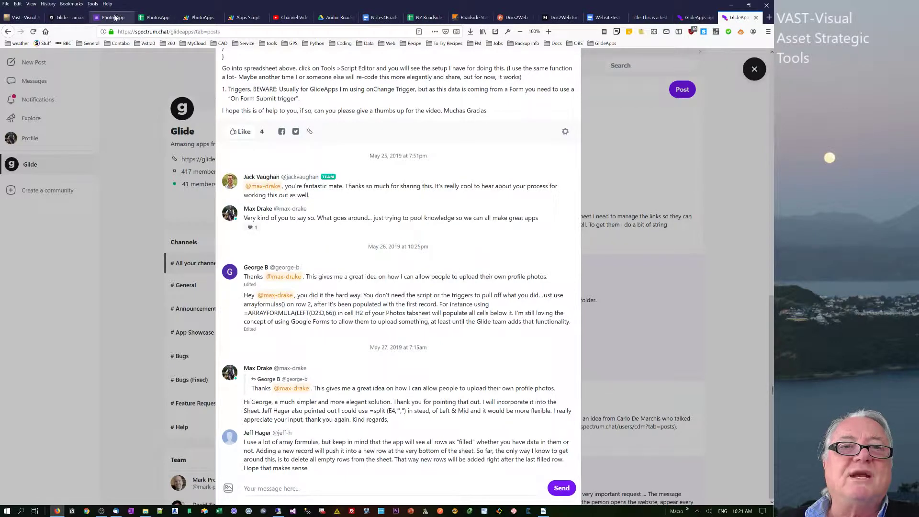
Step: On the ImageUp sheet, compare B2's comma-separated upload links with F2's ARRAYFORMULA Split output in i1–i5
left_click(157, 18)
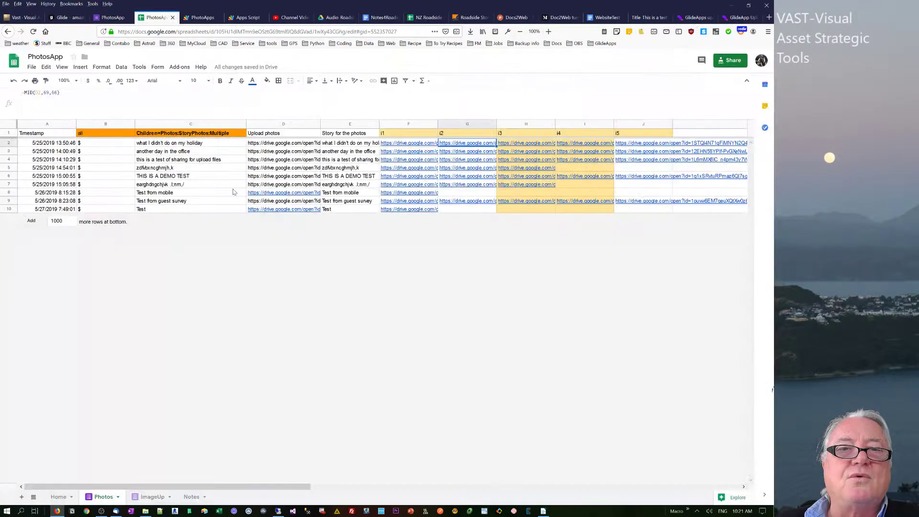
left_click(152, 496)
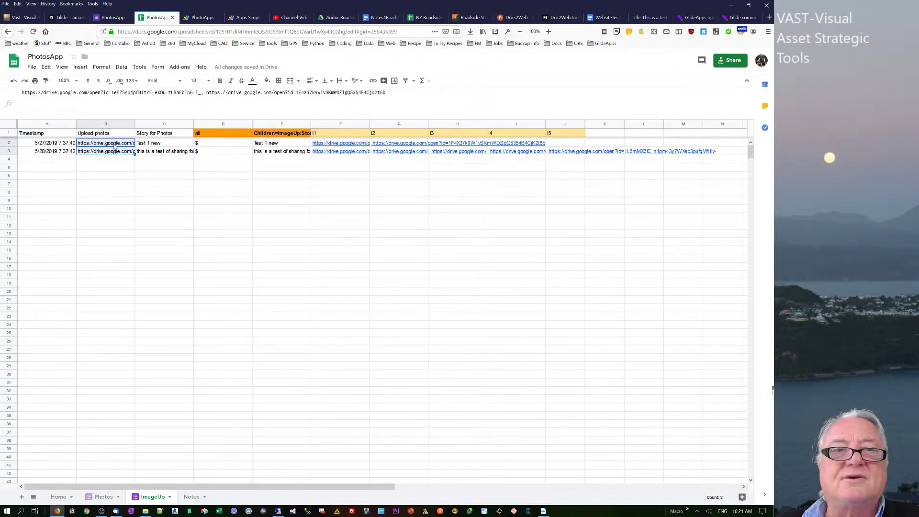
left_click(133, 143)
left_click(328, 144)
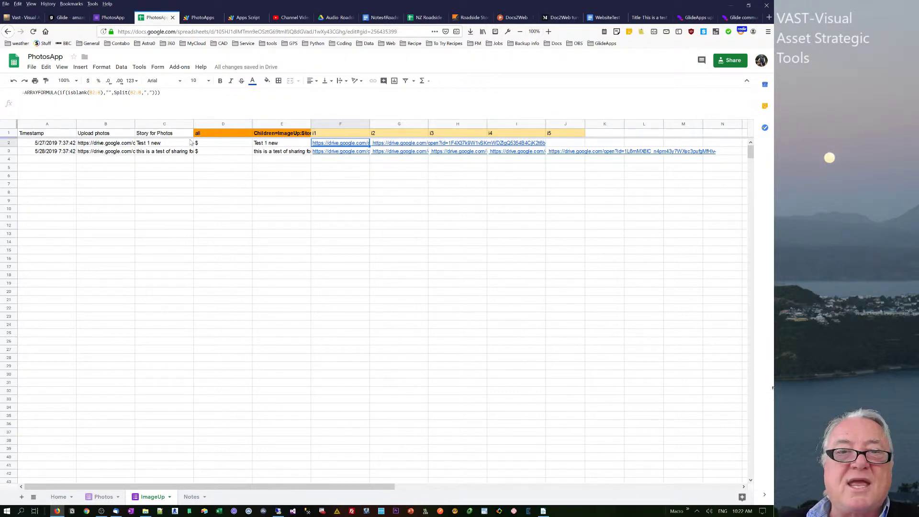
mouse_move(330, 144)
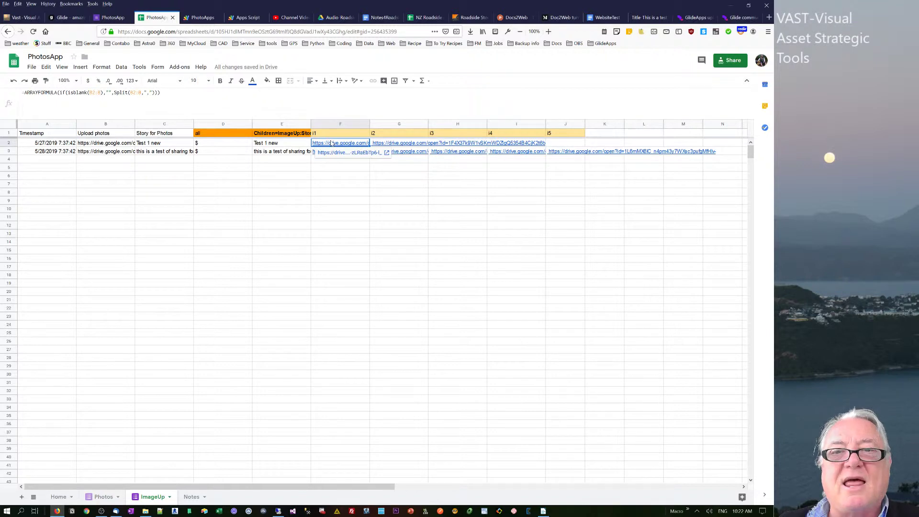
left_click(112, 144)
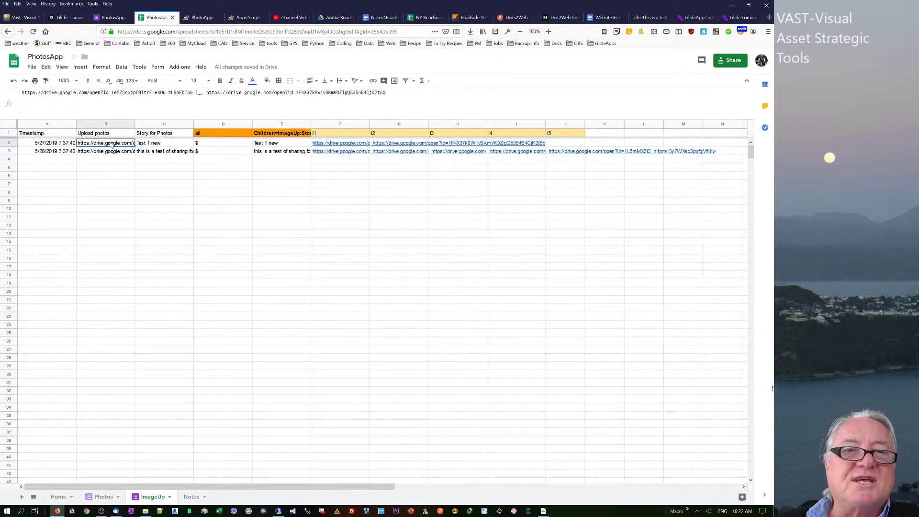
left_click(323, 145)
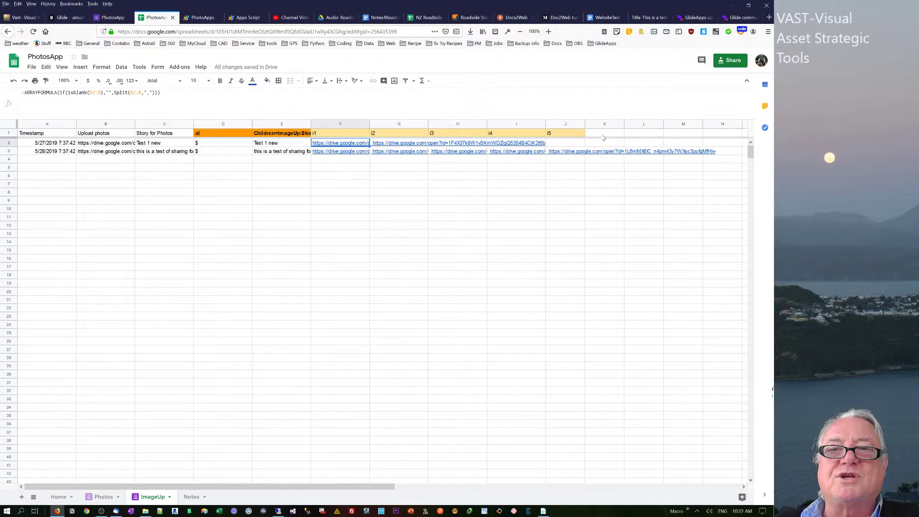
mouse_move(336, 149)
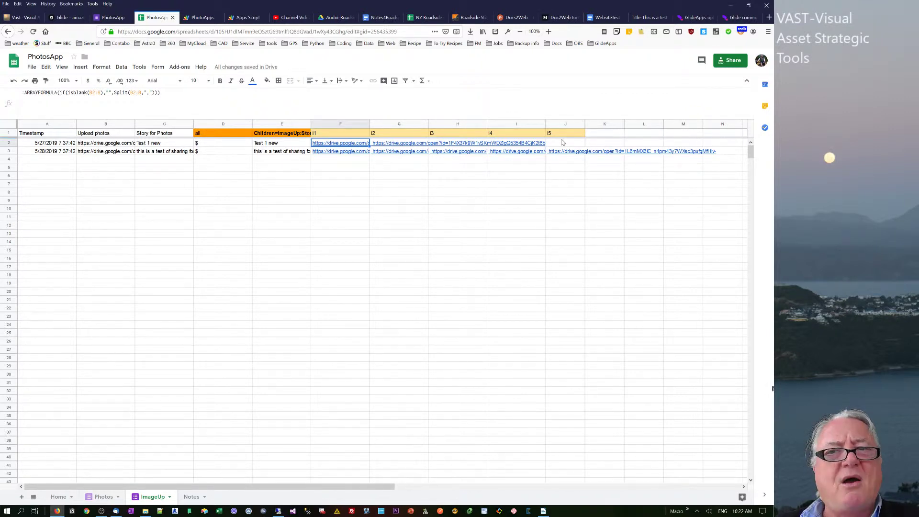
left_click(349, 152)
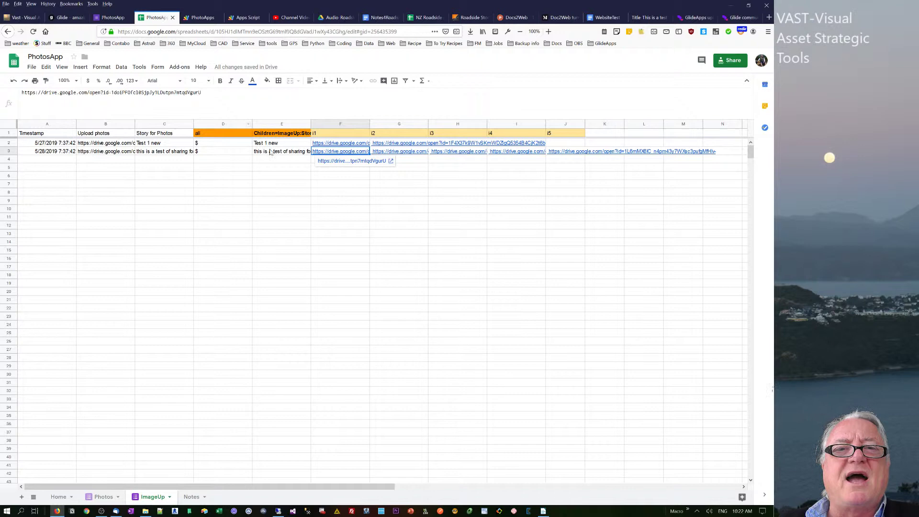
left_click(117, 143)
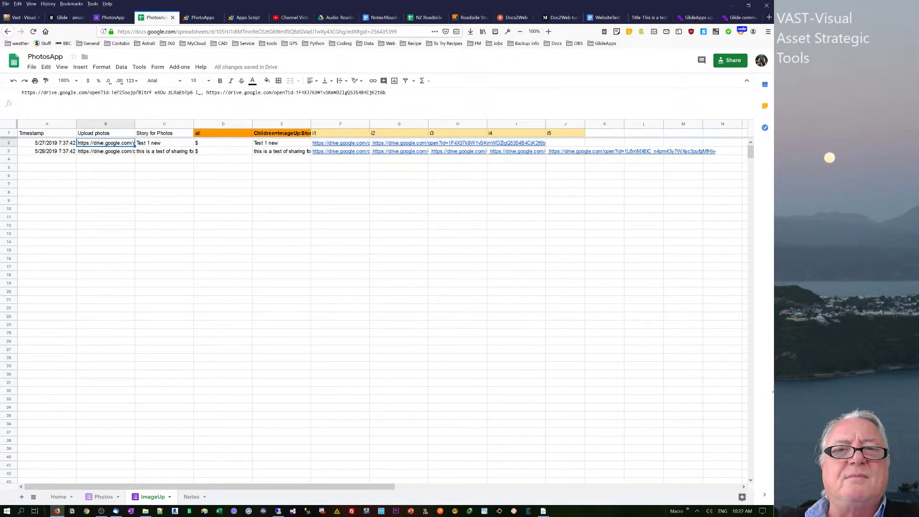
Step: Delete the second upload link from B2 and check how F2's split links update
left_click_drag(386, 93, 201, 92)
key("ctrl+c")
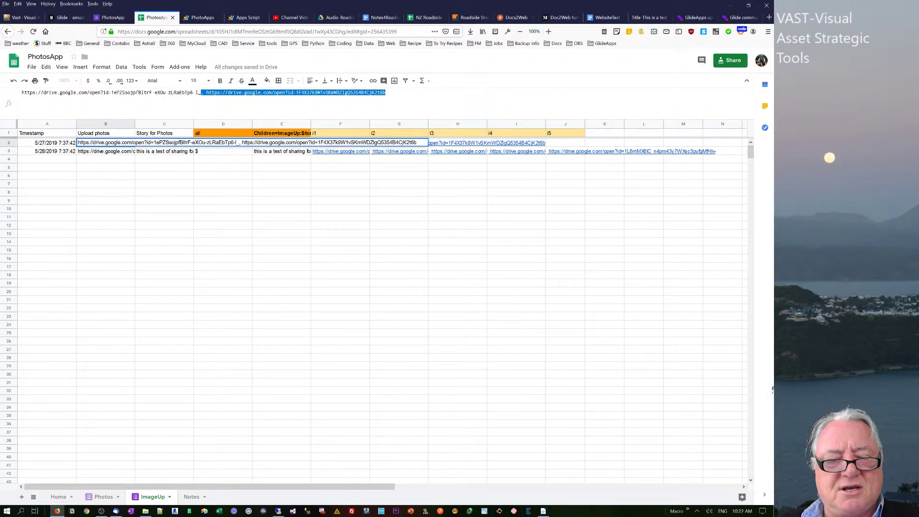
key("BackSpace")
key("Return")
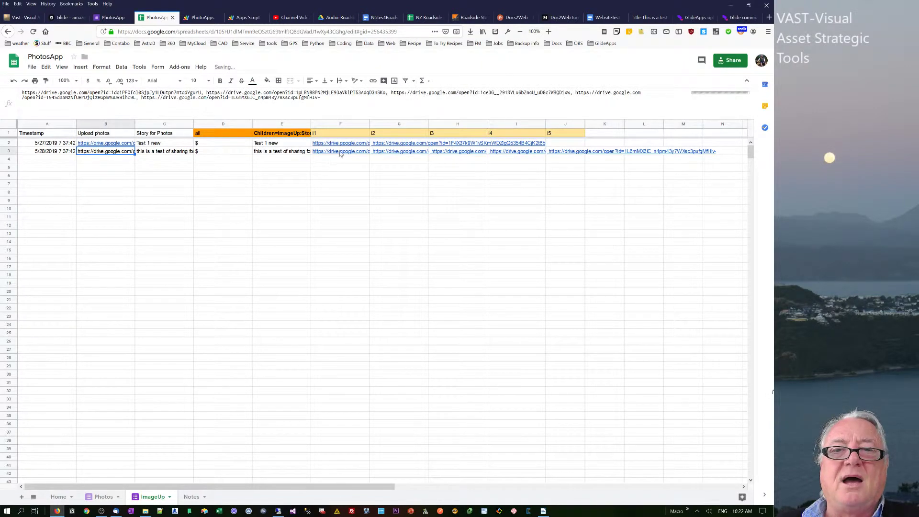
left_click(357, 144)
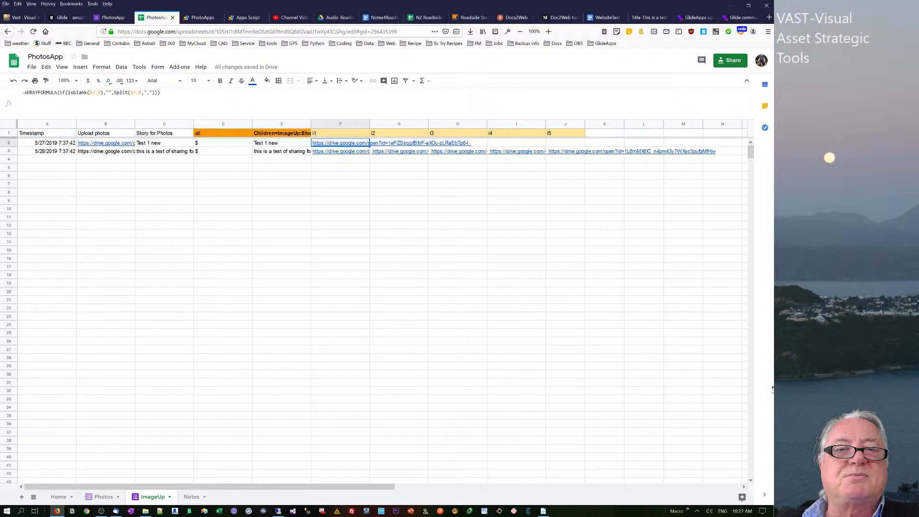
Step: Paste the second link back into B2 after a comma and recheck F2's split formula
left_click(124, 144)
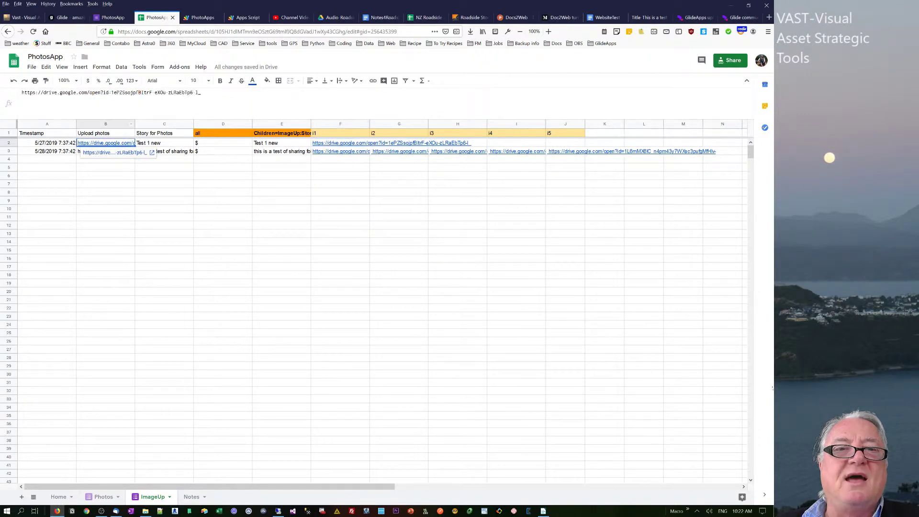
key("F2")
type(",")
key("ctrl+v")
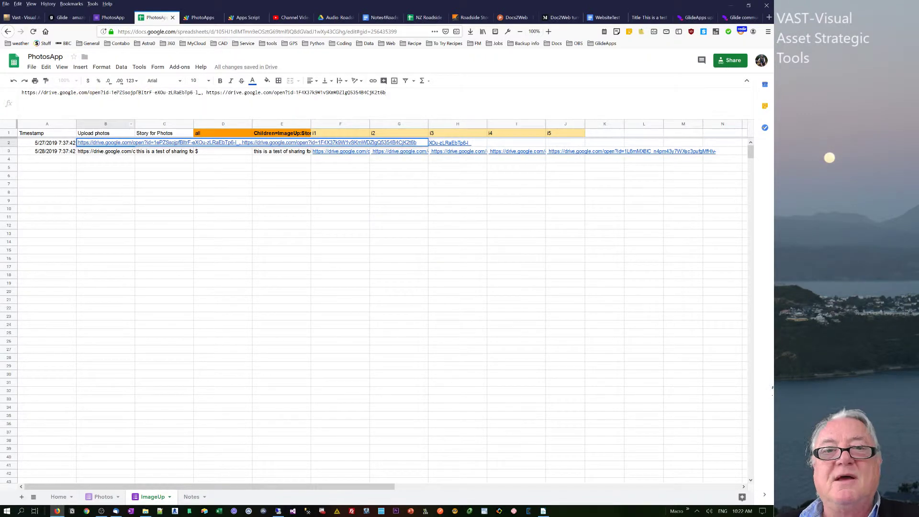
key("Return")
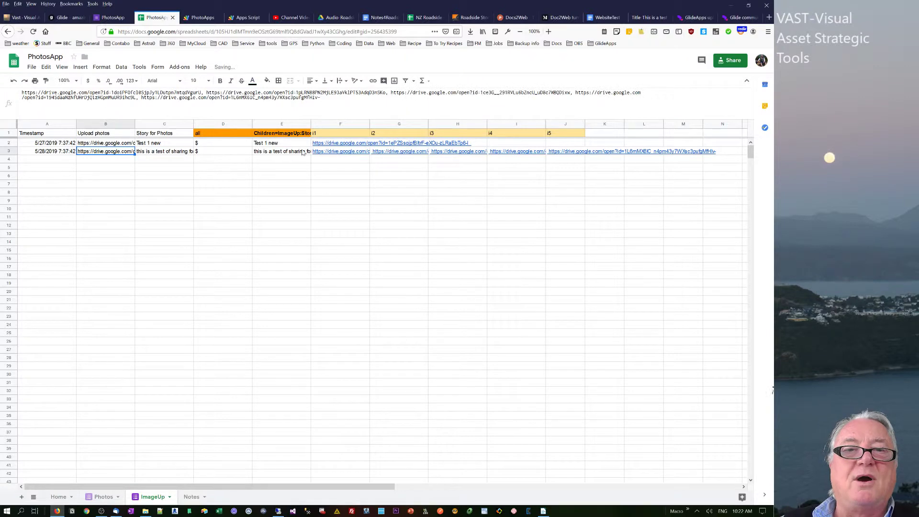
left_click(139, 154)
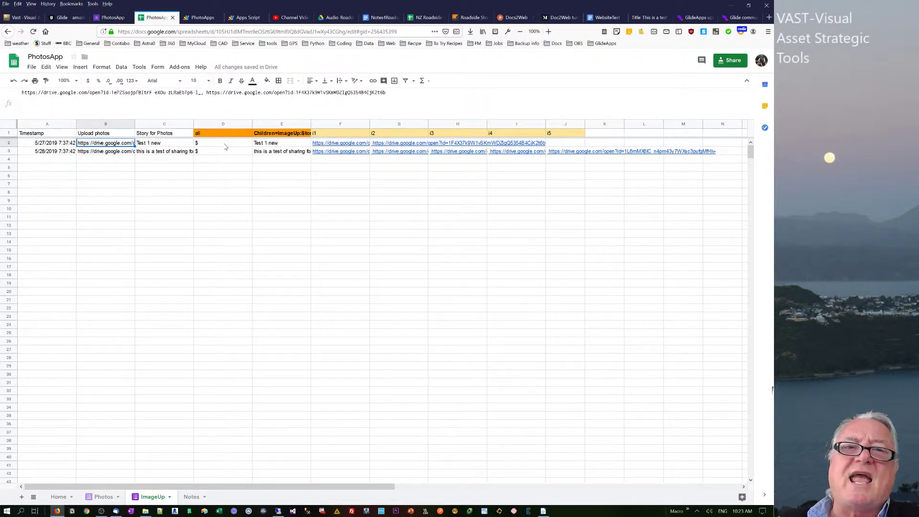
left_click(338, 147)
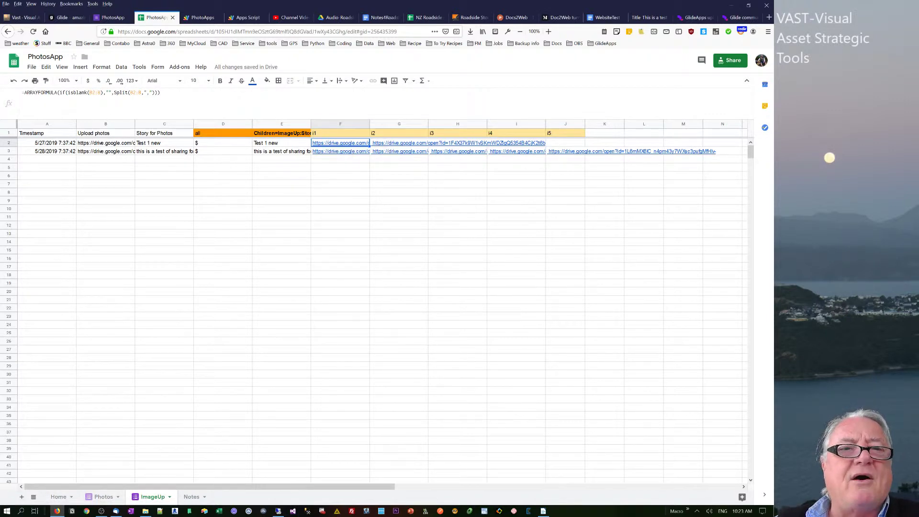
key("Return")
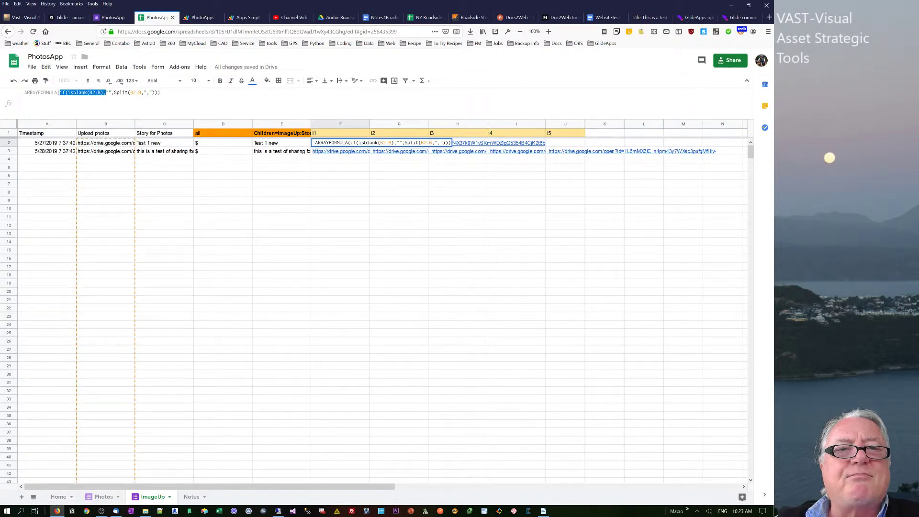
Step: Reduce F2 to =ARRAYFORMULA(Split(B2:B,",")), removing the stray C5 and the IF(ISBLANK) wrapper
left_click(170, 167)
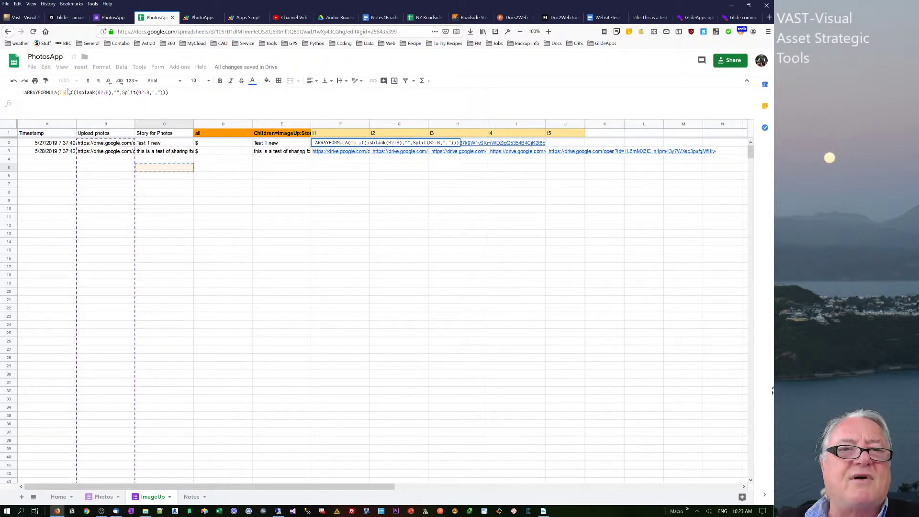
left_click_drag(123, 93, 59, 92)
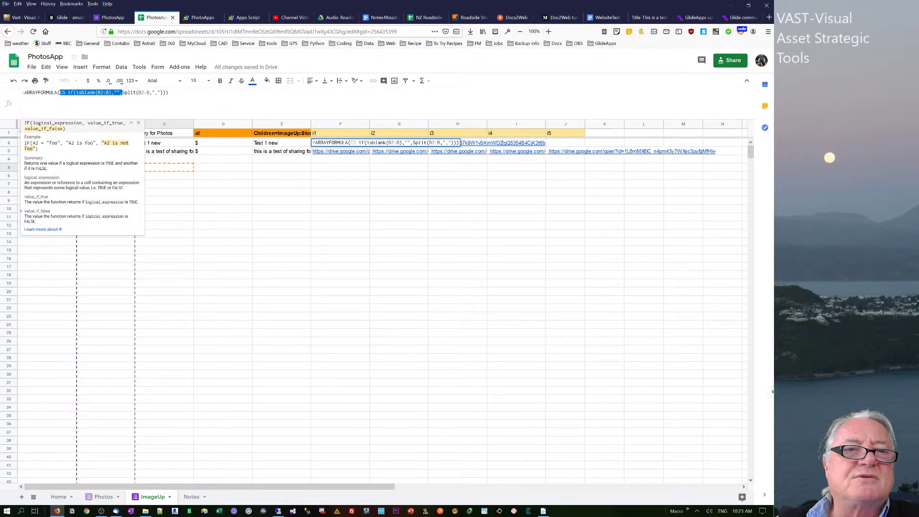
key("ctrl+v")
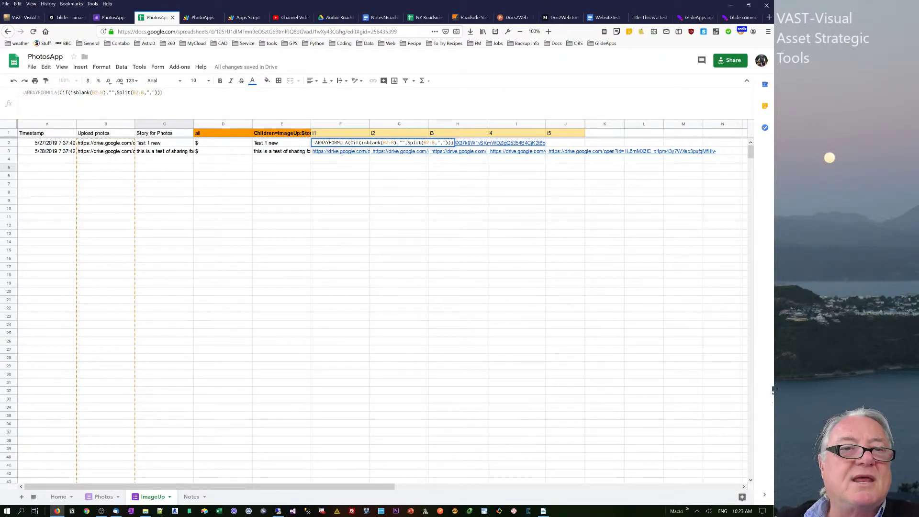
left_click_drag(114, 93, 59, 92)
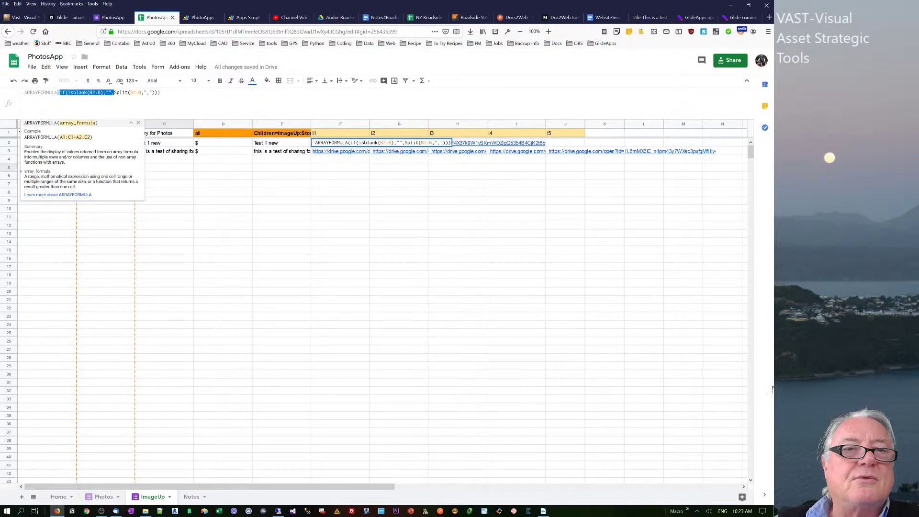
key("BackSpace")
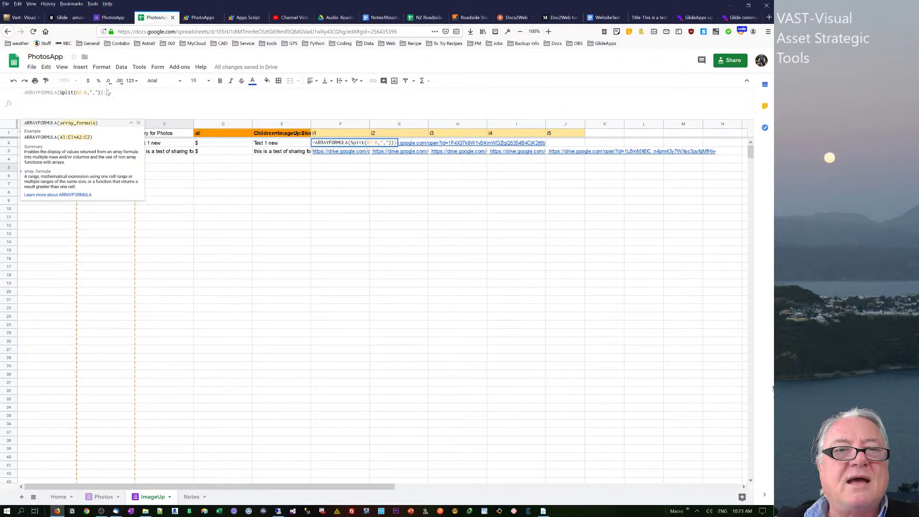
key("Return")
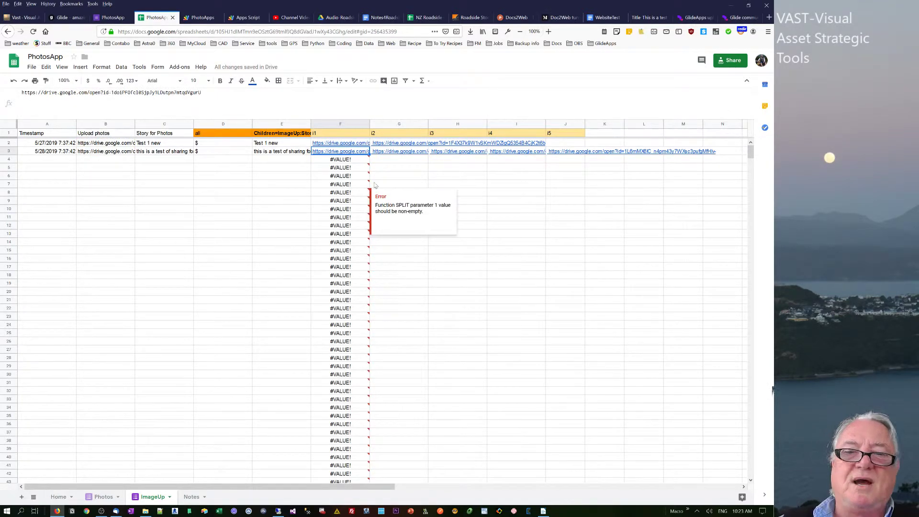
Step: Restore F2 to =ARRAYFORMULA(if(isblank(B2:B),"",Split(B2:B,","))) so empty rows stay blank
mouse_move(335, 147)
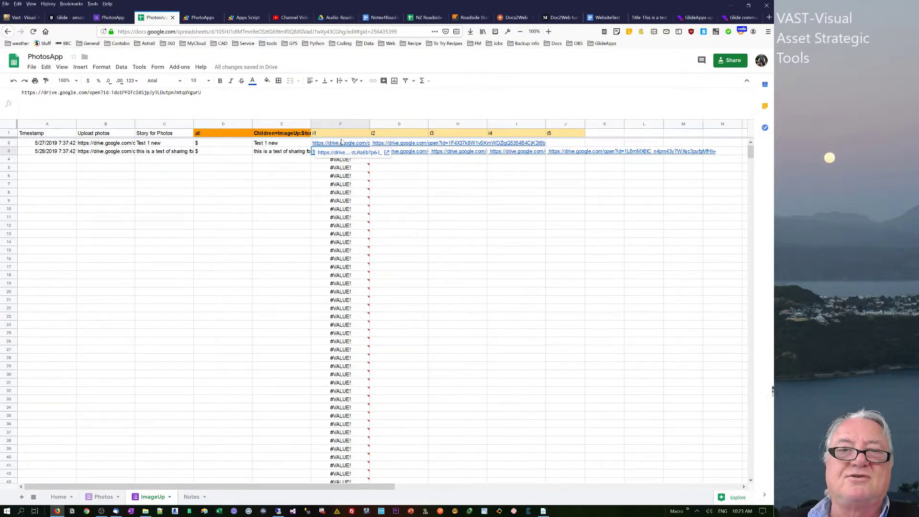
left_click(341, 143)
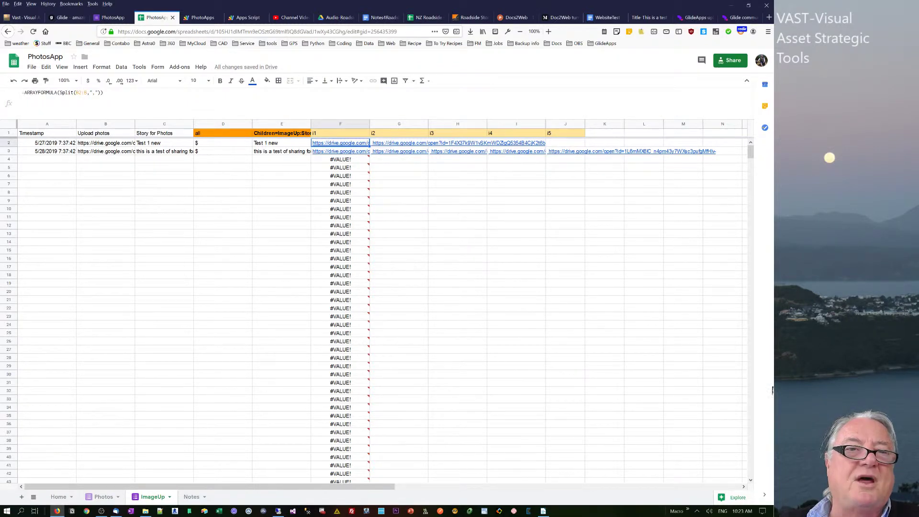
key("F2")
type("if(isblank(B2:B),\"\",")
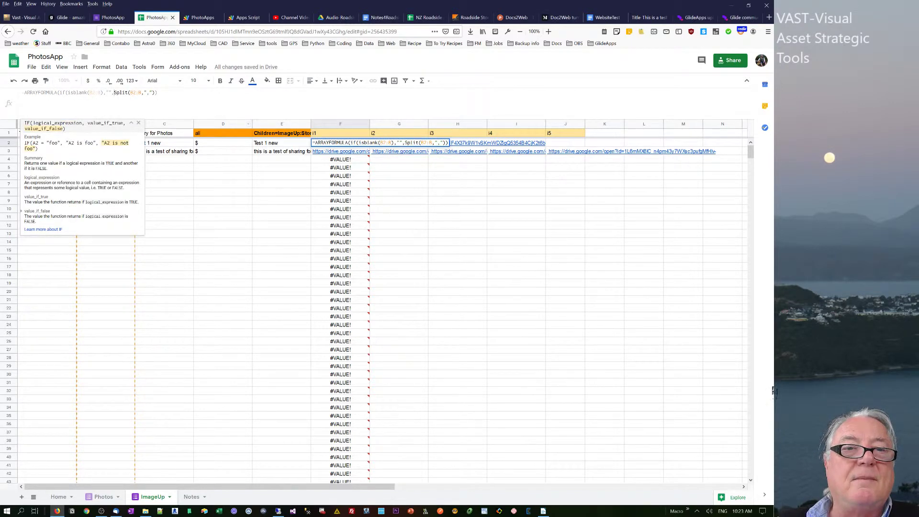
type(")")
key("Return")
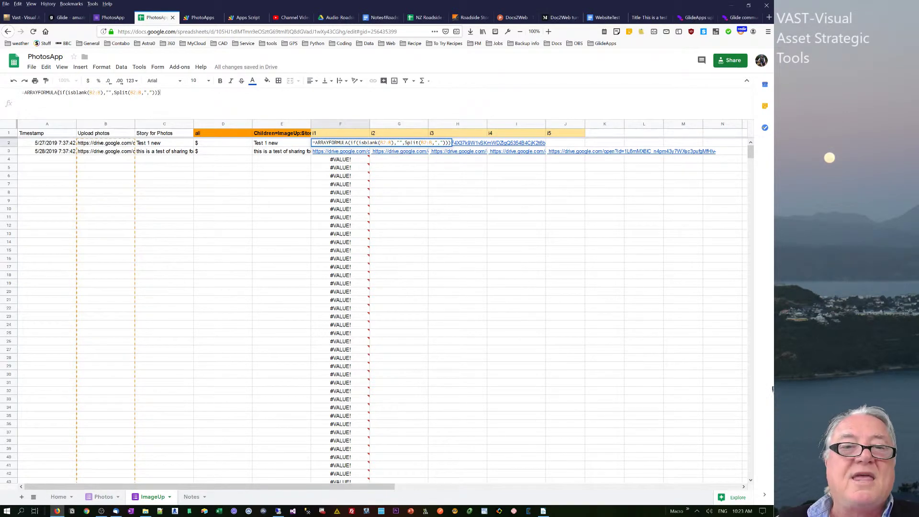
left_click(209, 146)
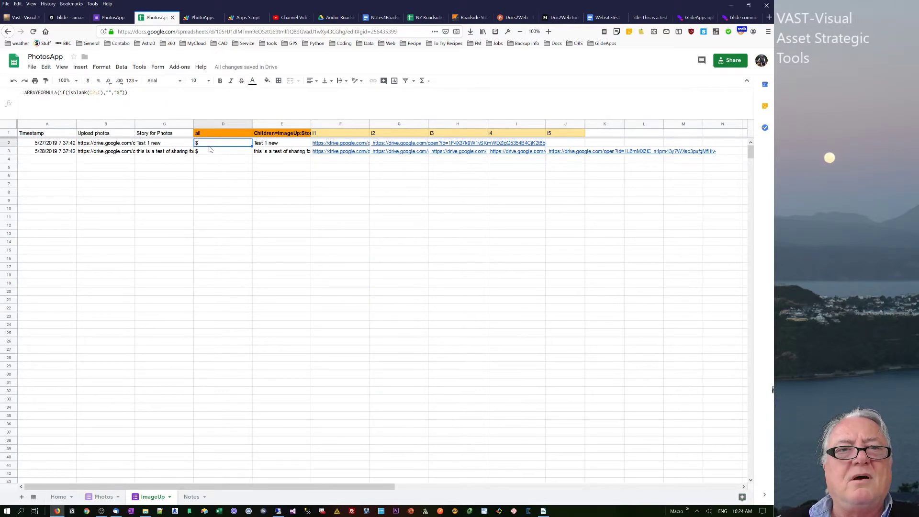
Step: Compare the $ formula in D2 and the story formula in E2 with C2's story text
left_click(273, 146)
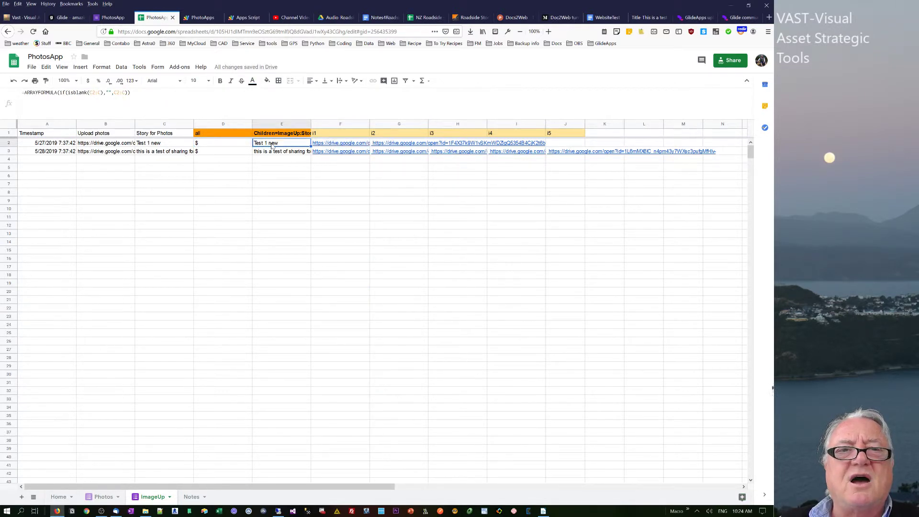
left_click(233, 144)
left_click(272, 143)
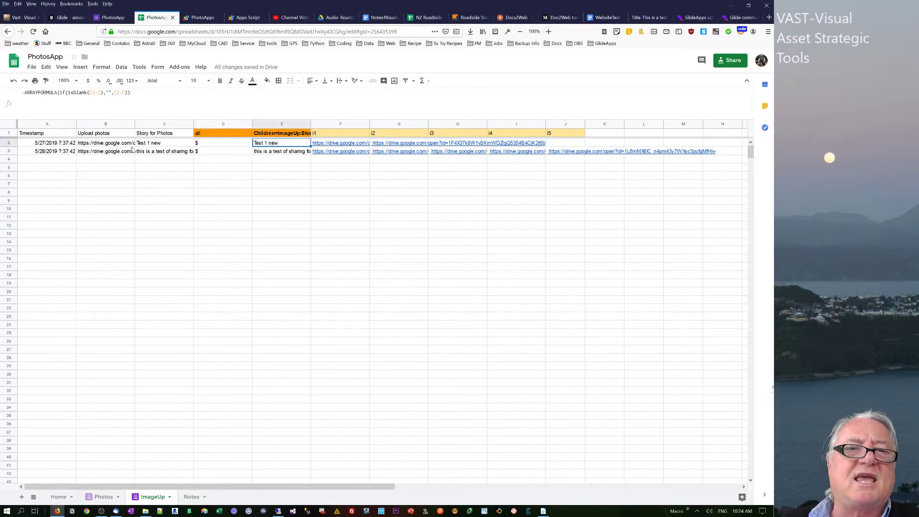
left_click(154, 147)
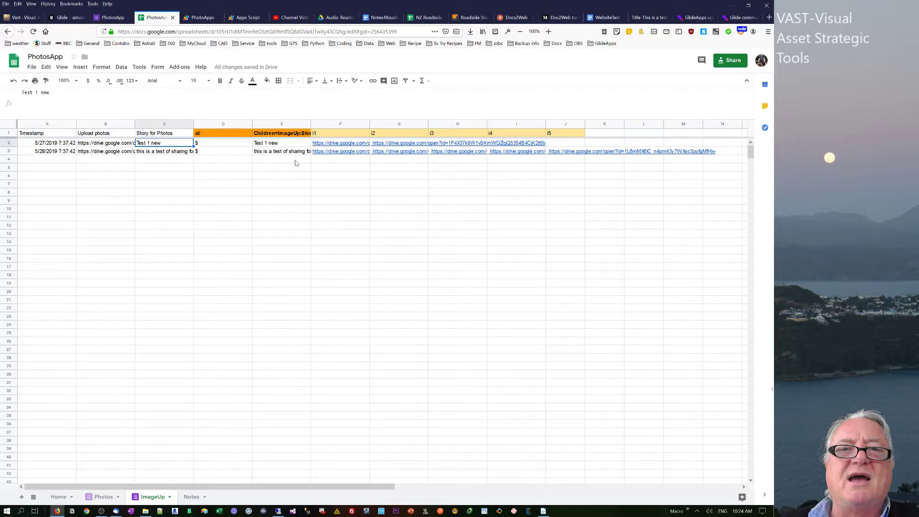
left_click(270, 146)
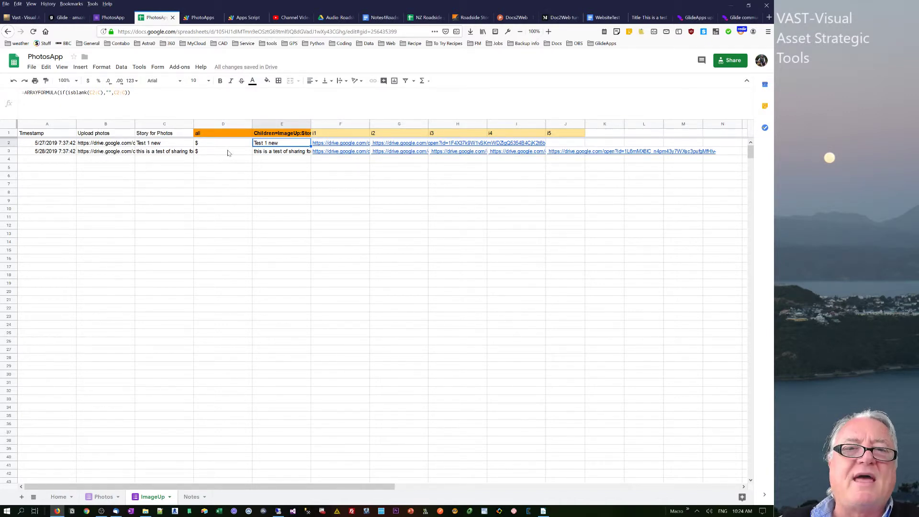
Step: Review D2's ISBLANK condition without editing, check F2 and D3, then return to Code.gs
left_click(209, 145)
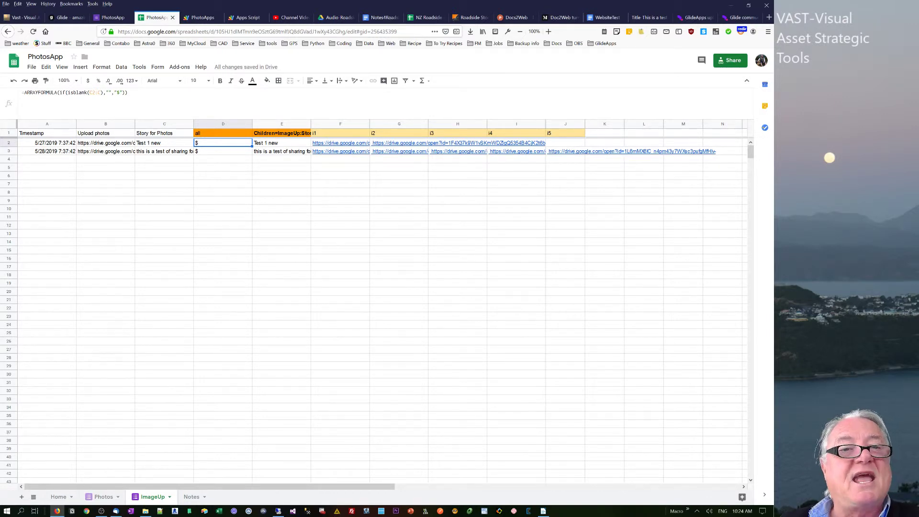
left_click_drag(59, 93, 109, 92)
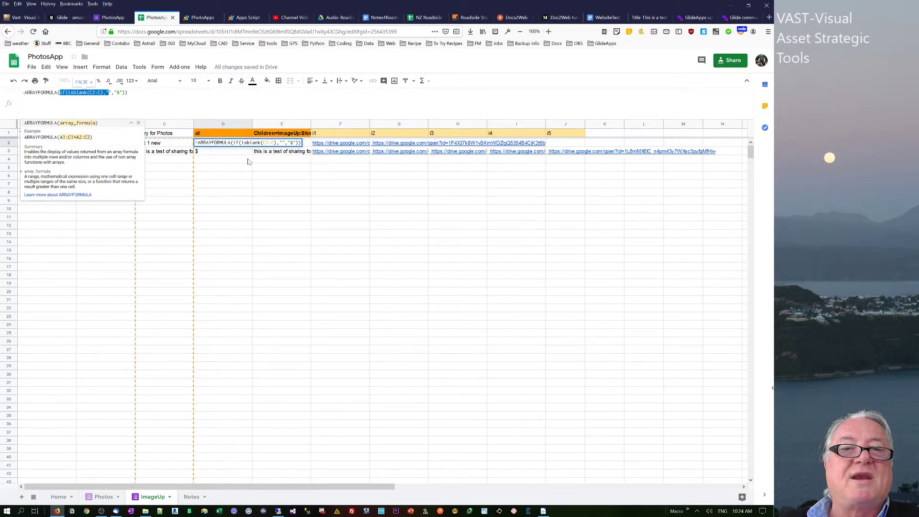
key("Escape")
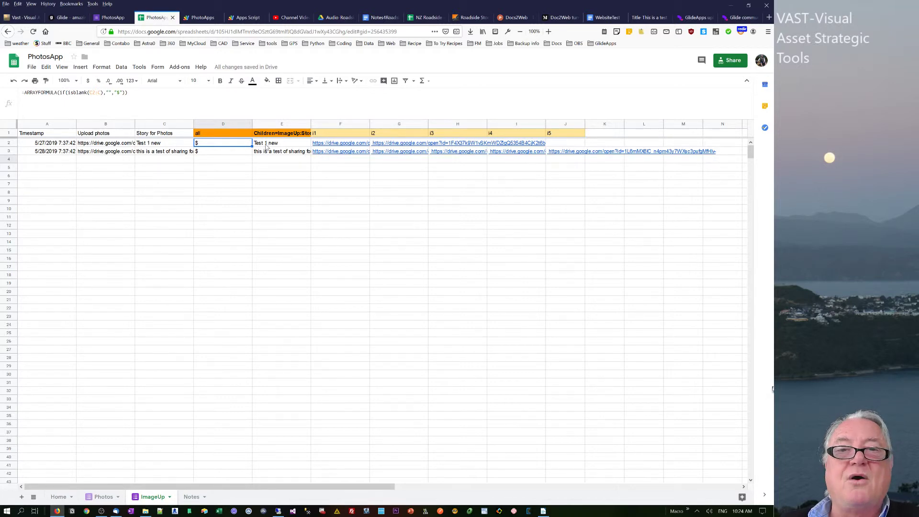
left_click(336, 143)
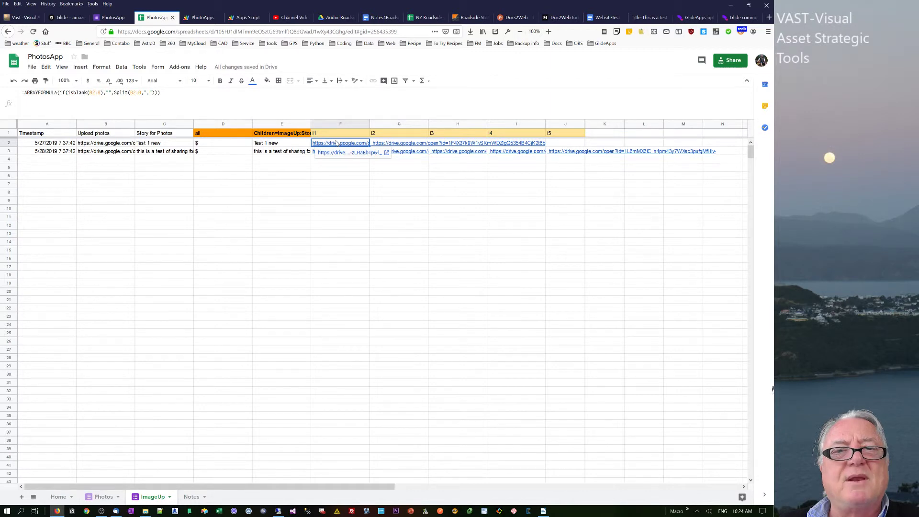
left_click(229, 149)
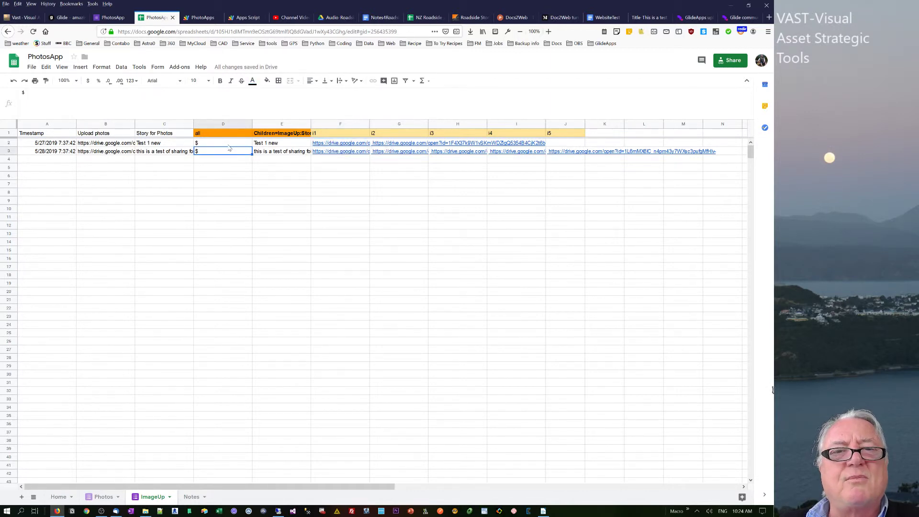
left_click(208, 19)
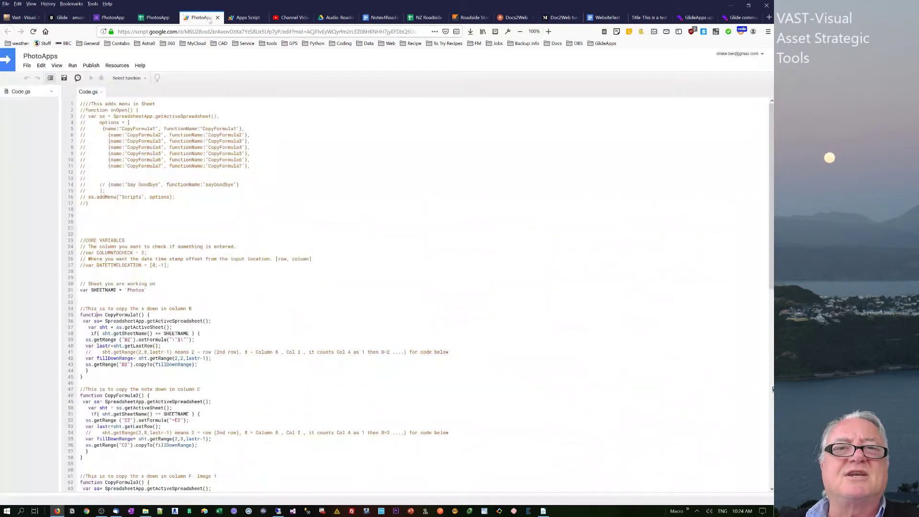
Step: Flip between the ImageUp sheet, the triggers list and Code.gs, ending back on the spreadsheet
left_click(163, 19)
left_click(239, 168)
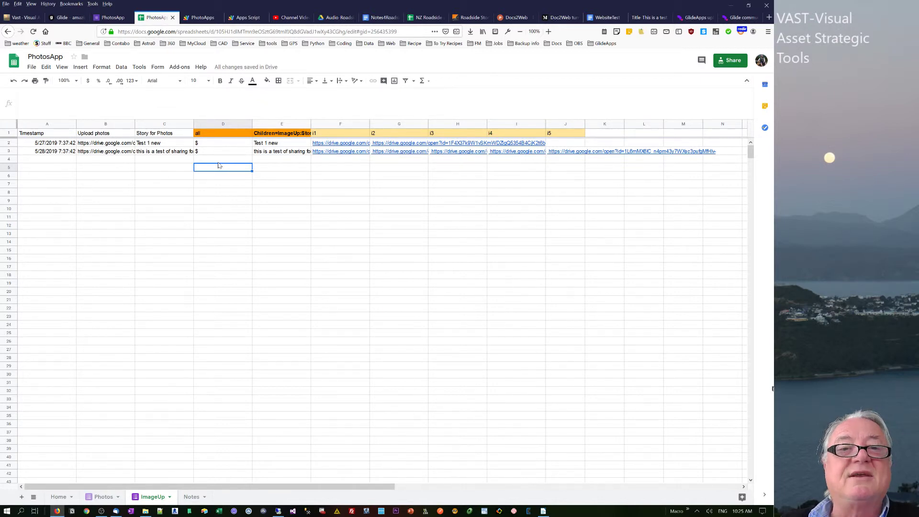
left_click(248, 19)
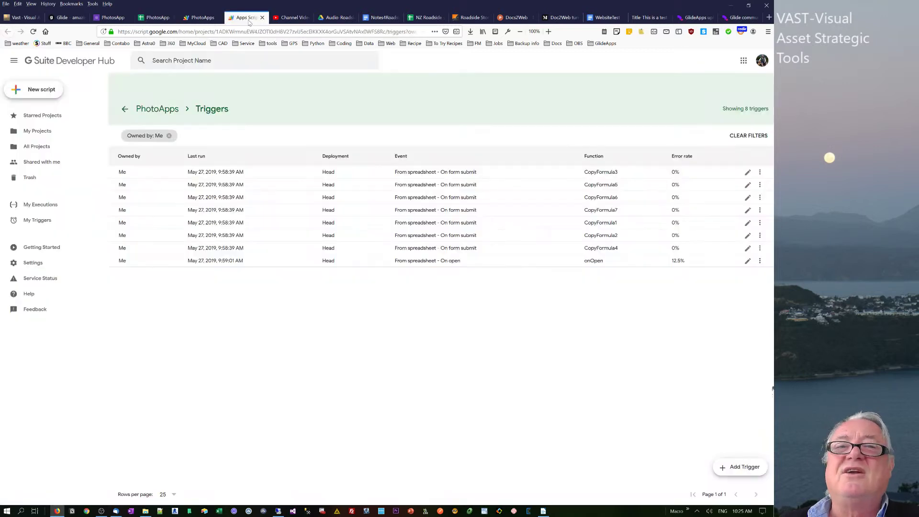
left_click(203, 19)
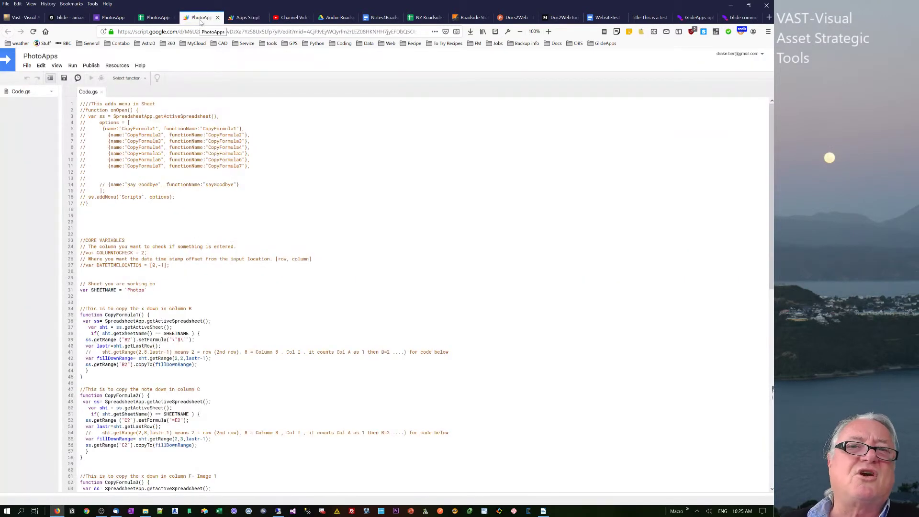
left_click(245, 18)
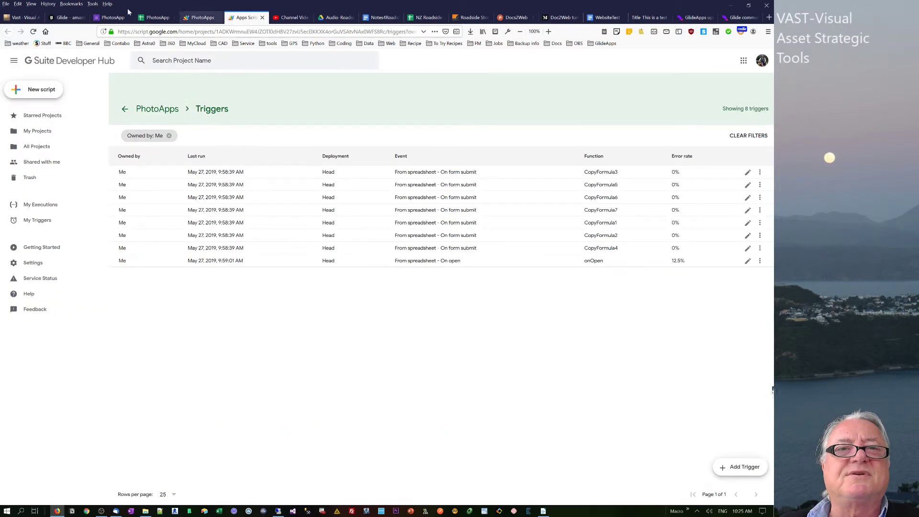
left_click(153, 19)
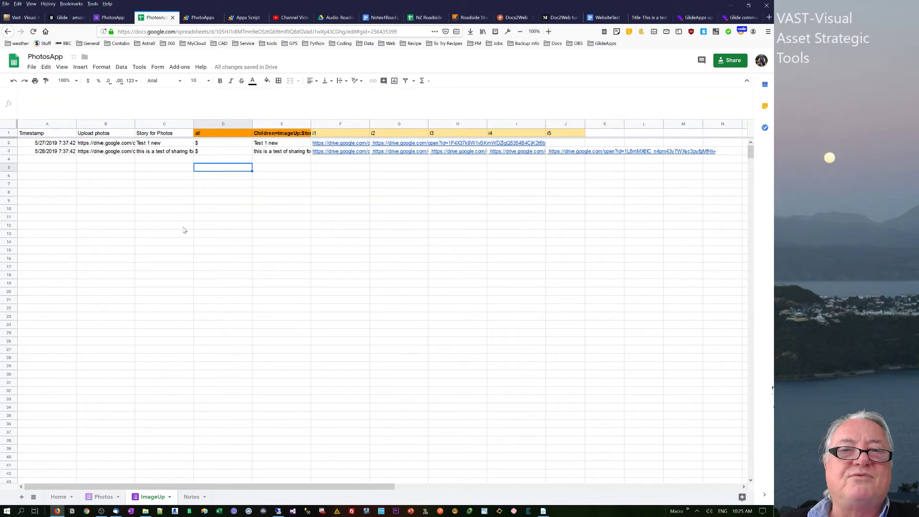
Step: Switch from the GlideApps video post to the Glide community feed listing the Part 2 and Part 3 posts
left_click(712, 22)
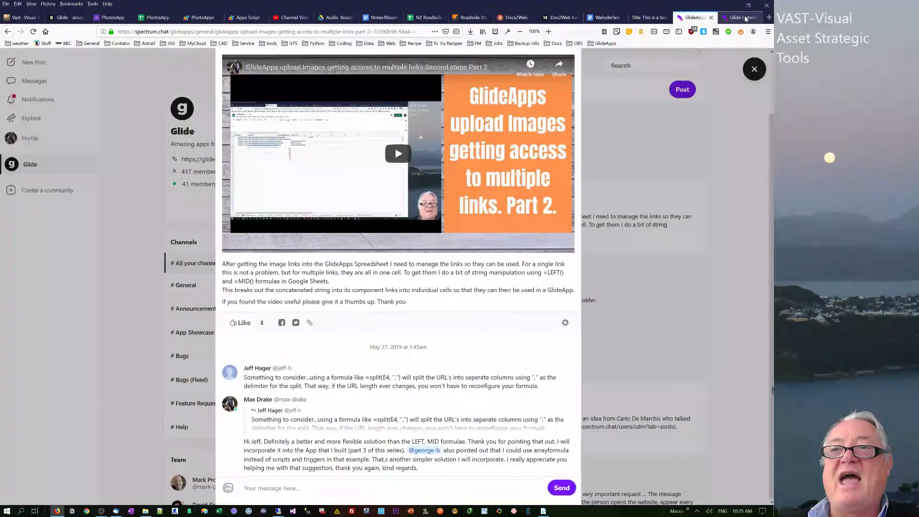
left_click(744, 19)
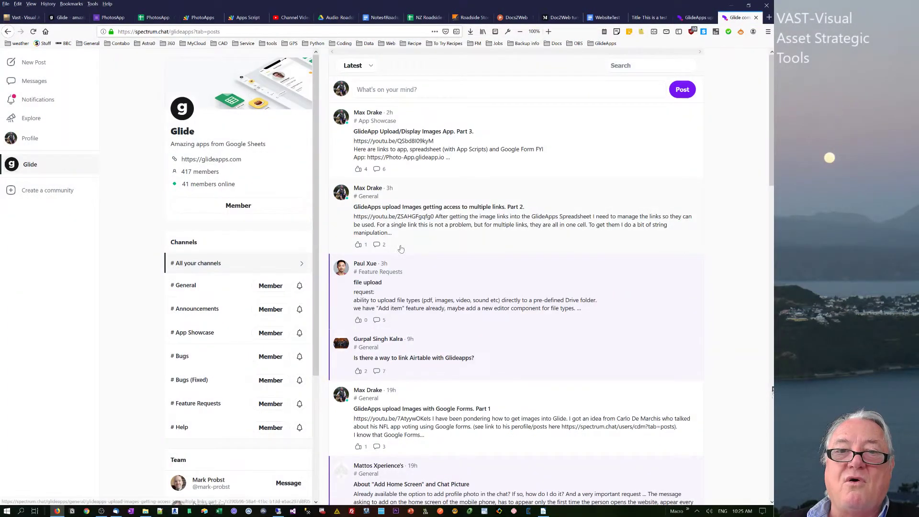